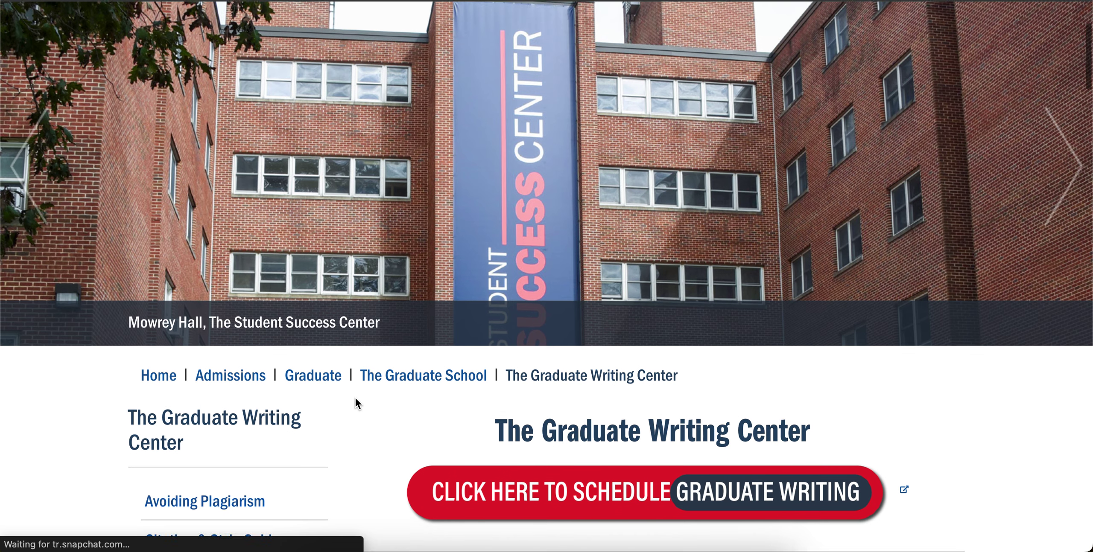
Step: Scroll past the mission and consultation info to the Select Appointment consultation types list
{"action": "scroll", "coordinate": [355, 398], "scroll_direction": "down", "scroll_amount": 1}
{"action": "scroll", "coordinate": [355, 397], "scroll_direction": "down", "scroll_amount": 3}
{"action": "scroll", "coordinate": [355, 398], "scroll_direction": "down", "scroll_amount": 2}
{"action": "scroll", "coordinate": [355, 398], "scroll_direction": "down", "scroll_amount": 3}
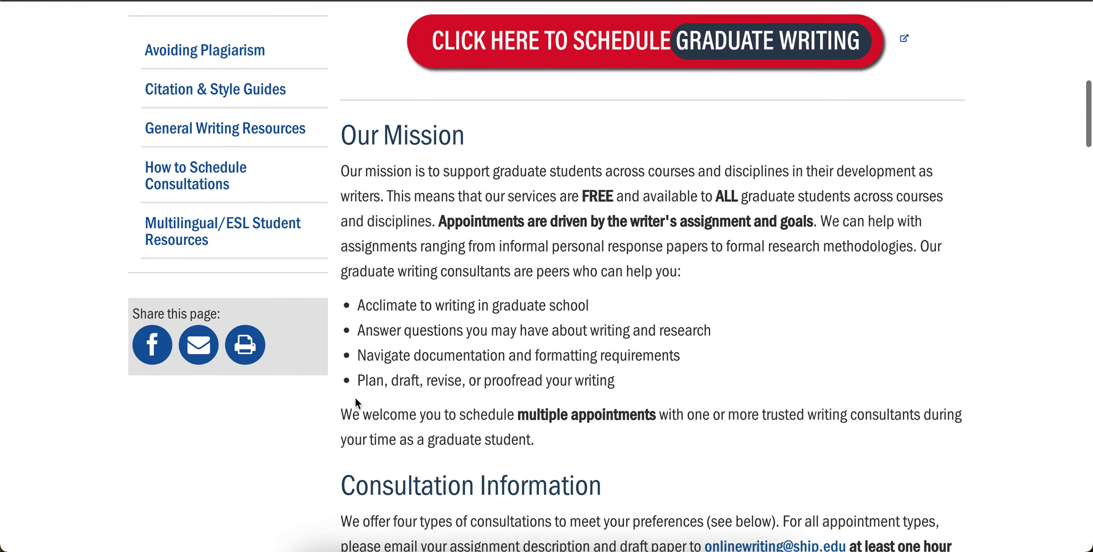
{"action": "scroll", "coordinate": [517, 365], "scroll_direction": "down", "scroll_amount": 2}
{"action": "scroll", "coordinate": [517, 365], "scroll_direction": "down", "scroll_amount": 2}
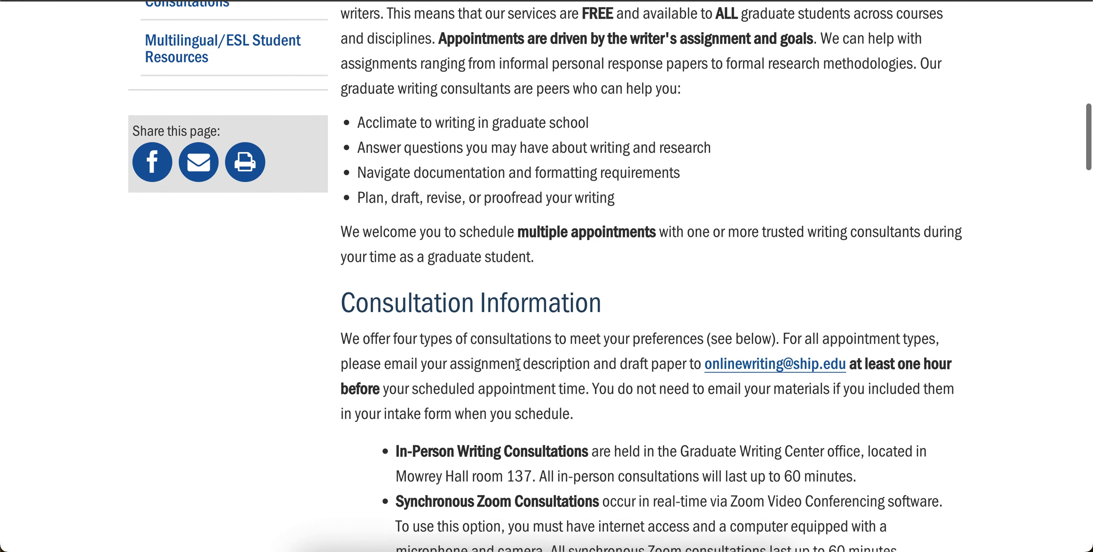
{"action": "scroll", "coordinate": [517, 365], "scroll_direction": "down", "scroll_amount": 1}
{"action": "scroll", "coordinate": [517, 365], "scroll_direction": "down", "scroll_amount": 1}
{"action": "scroll", "coordinate": [517, 365], "scroll_direction": "down", "scroll_amount": 2}
{"action": "scroll", "coordinate": [518, 364], "scroll_direction": "down", "scroll_amount": 3}
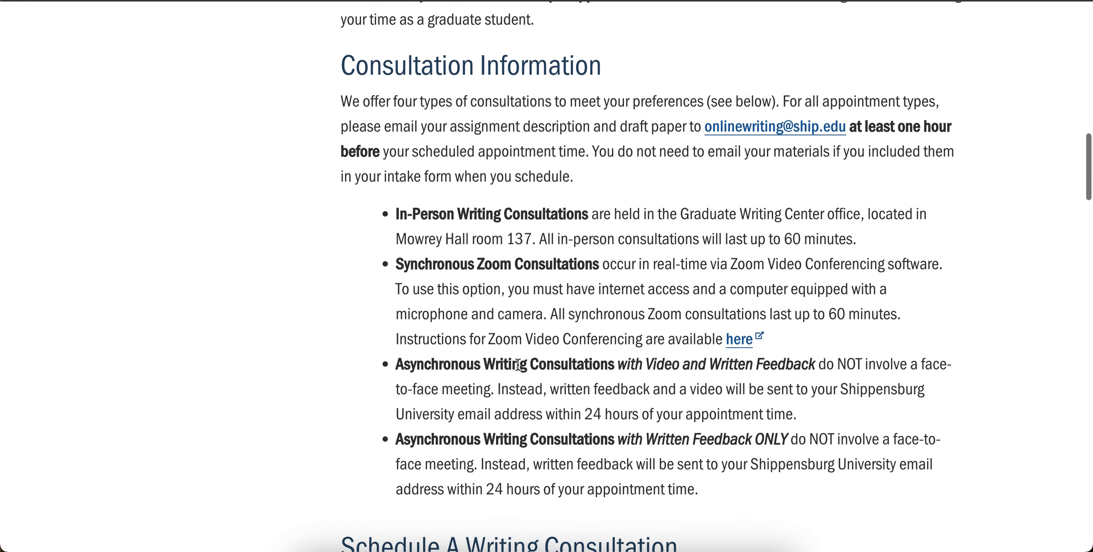
{"action": "scroll", "coordinate": [517, 364], "scroll_direction": "down", "scroll_amount": 1}
{"action": "scroll", "coordinate": [518, 363], "scroll_direction": "down", "scroll_amount": 1}
{"action": "scroll", "coordinate": [517, 363], "scroll_direction": "down", "scroll_amount": 3}
{"action": "scroll", "coordinate": [518, 365], "scroll_direction": "down", "scroll_amount": 1}
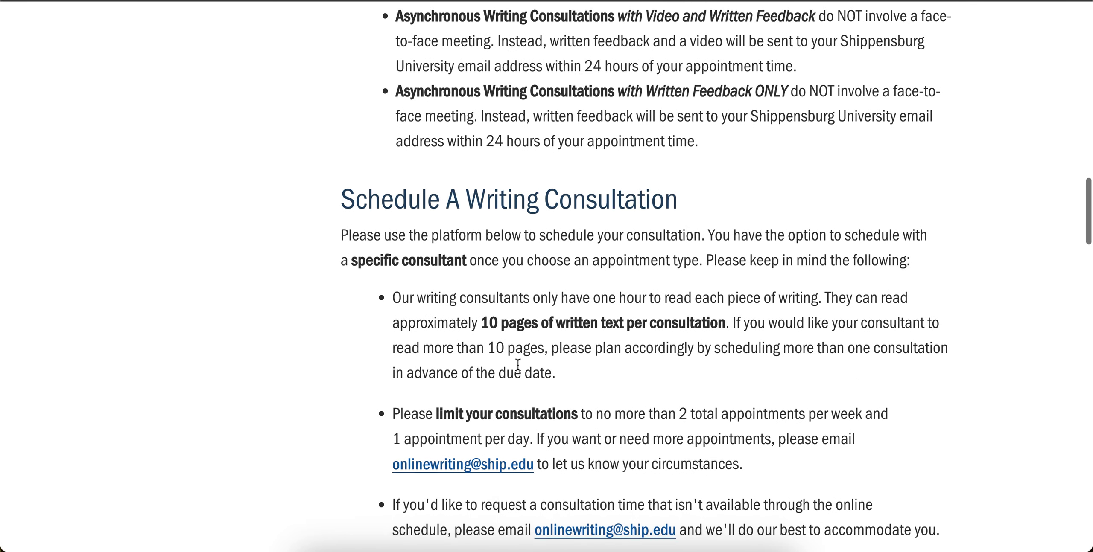
{"action": "scroll", "coordinate": [516, 373], "scroll_direction": "down", "scroll_amount": 2}
{"action": "scroll", "coordinate": [520, 429], "scroll_direction": "down", "scroll_amount": 2}
{"action": "scroll", "coordinate": [191, 407], "scroll_direction": "down", "scroll_amount": 3}
{"action": "scroll", "coordinate": [190, 408], "scroll_direction": "down", "scroll_amount": 2}
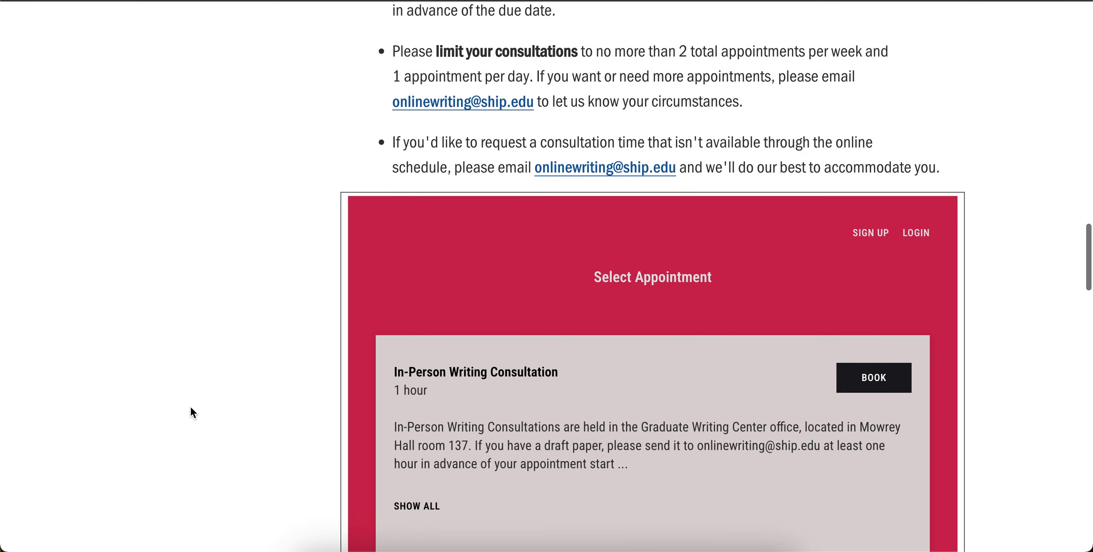
{"action": "scroll", "coordinate": [191, 407], "scroll_direction": "down", "scroll_amount": 2}
{"action": "scroll", "coordinate": [191, 408], "scroll_direction": "down", "scroll_amount": 1}
{"action": "scroll", "coordinate": [191, 407], "scroll_direction": "down", "scroll_amount": 1}
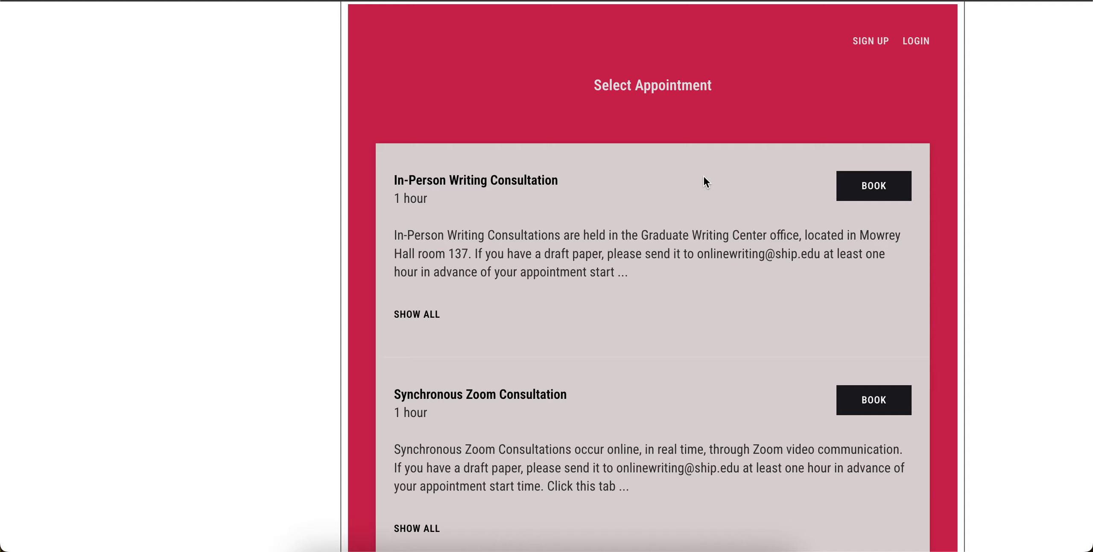
{"action": "left_click", "coordinate": [867, 42]}
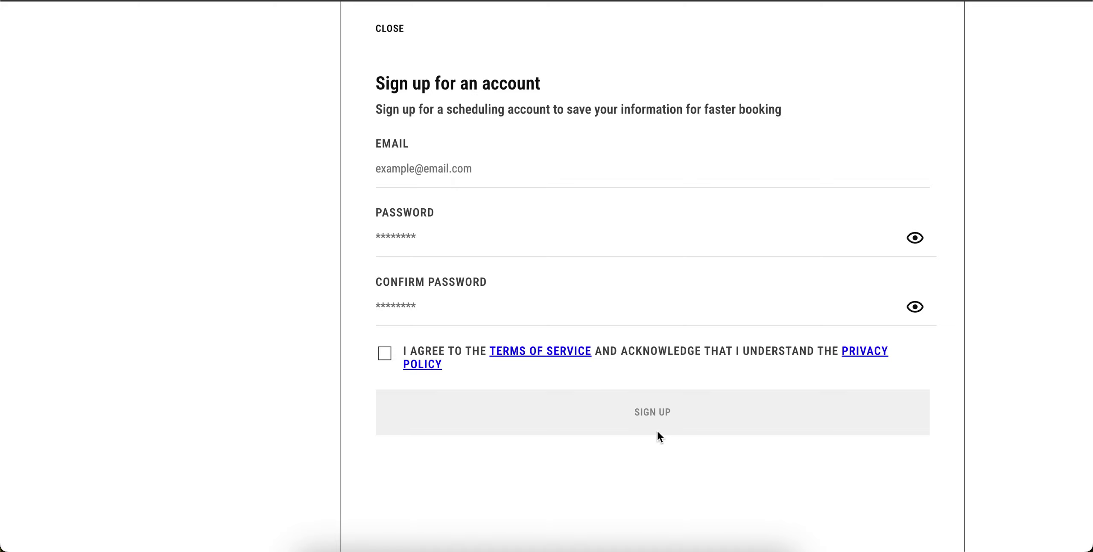
{"action": "left_click", "coordinate": [383, 27]}
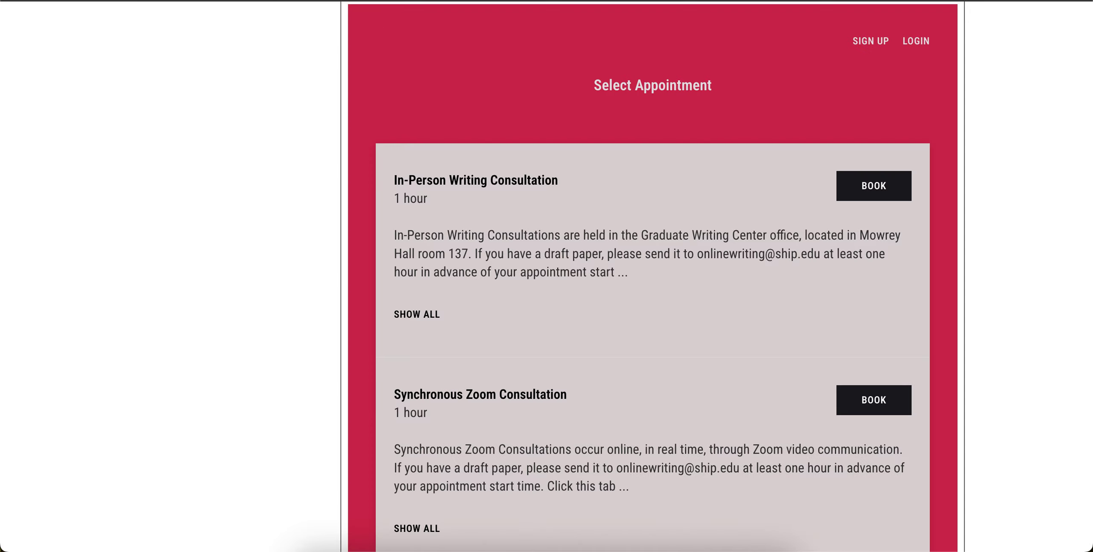
Step: Log in to the Acuity Scheduling account using the saved email and password
{"action": "left_click", "coordinate": [921, 46]}
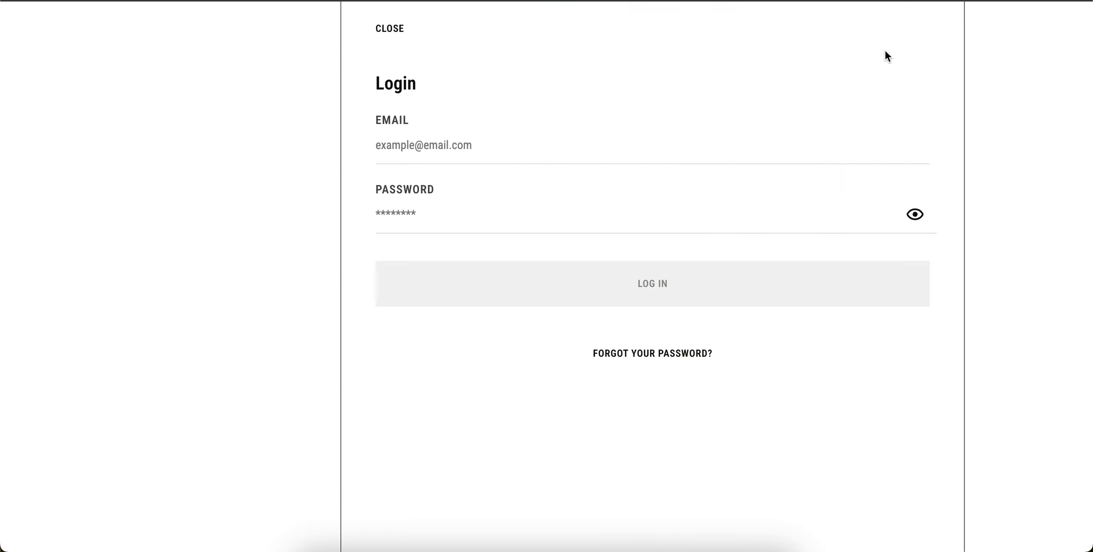
{"action": "left_click", "coordinate": [553, 141]}
{"action": "left_click", "coordinate": [556, 194]}
{"action": "left_click", "coordinate": [567, 287]}
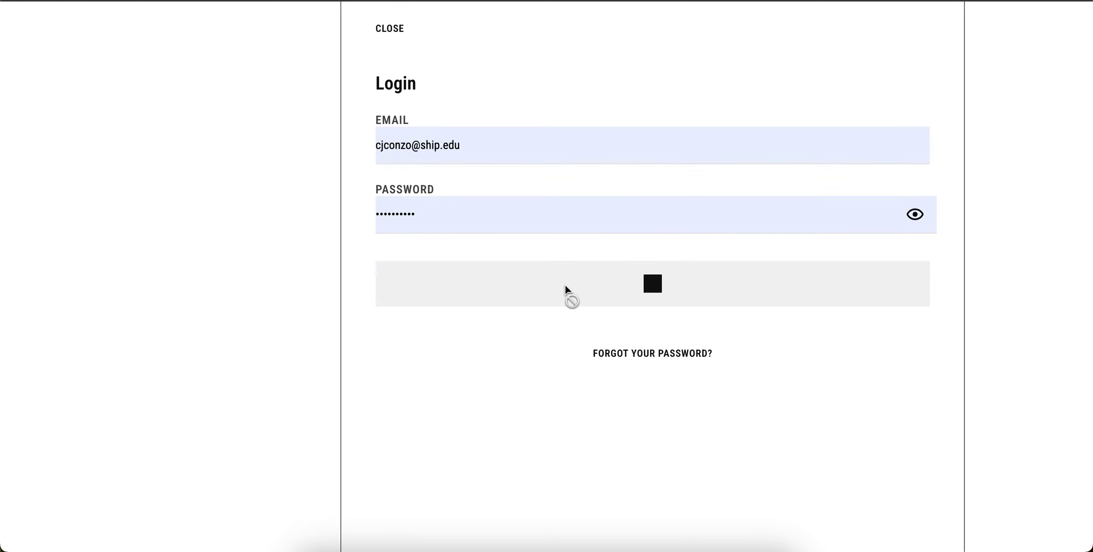
Step: Check the account's upcoming appointments, then close that overview
{"action": "left_click", "coordinate": [867, 41]}
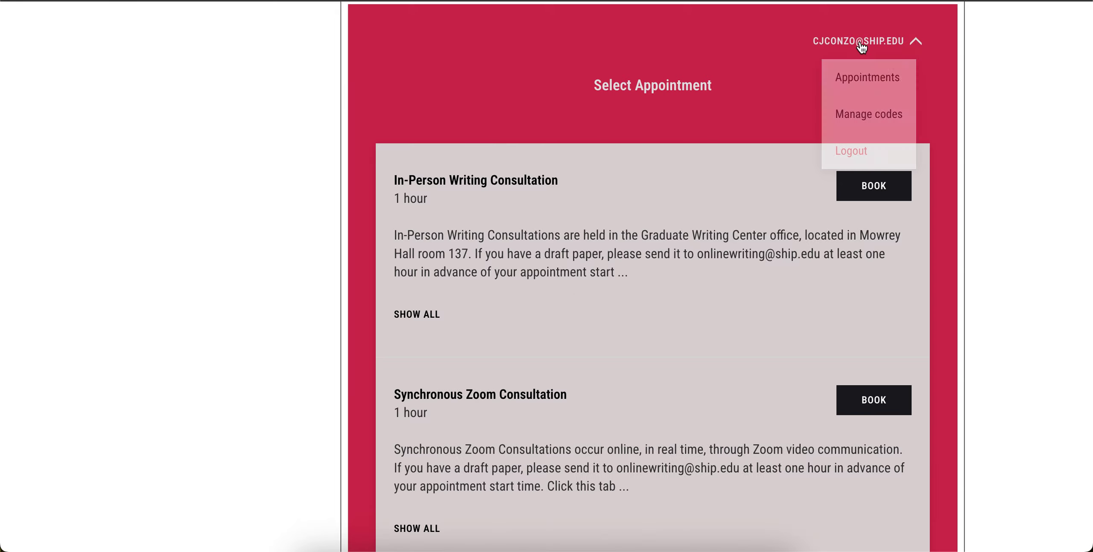
{"action": "left_click", "coordinate": [859, 75]}
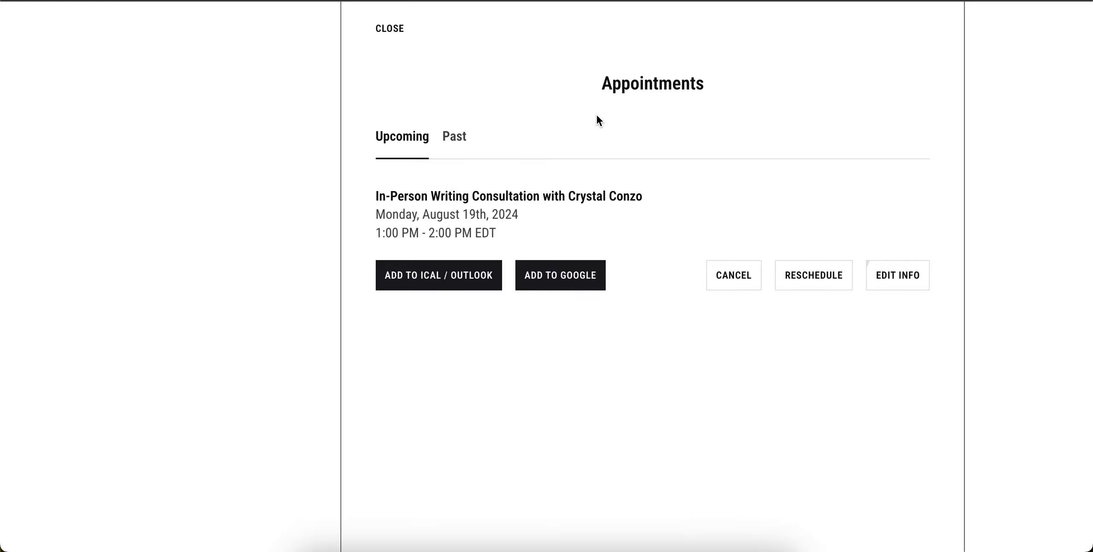
{"action": "left_click", "coordinate": [379, 30]}
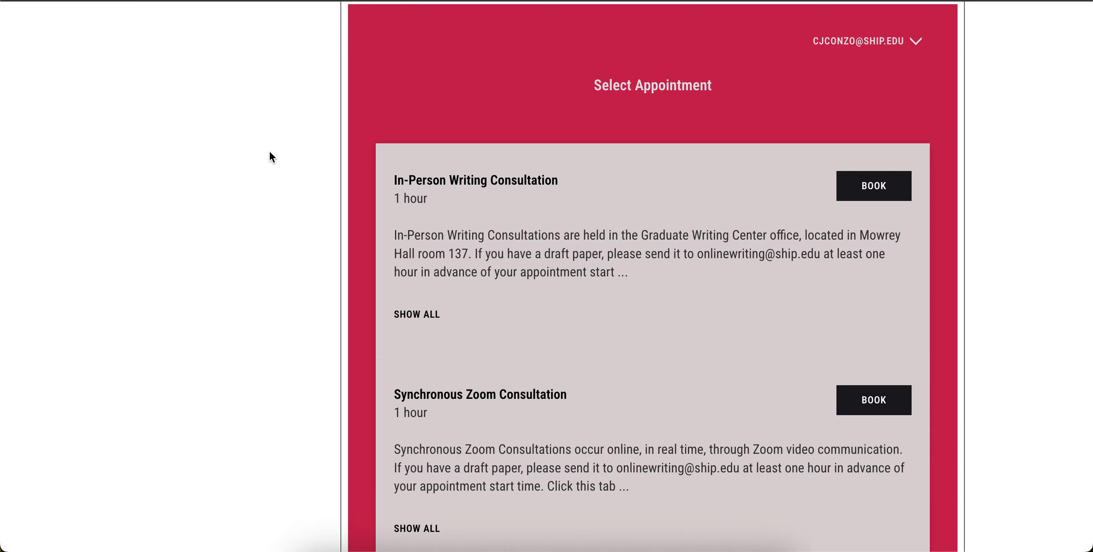
{"action": "scroll", "coordinate": [278, 167], "scroll_direction": "down", "scroll_amount": 1}
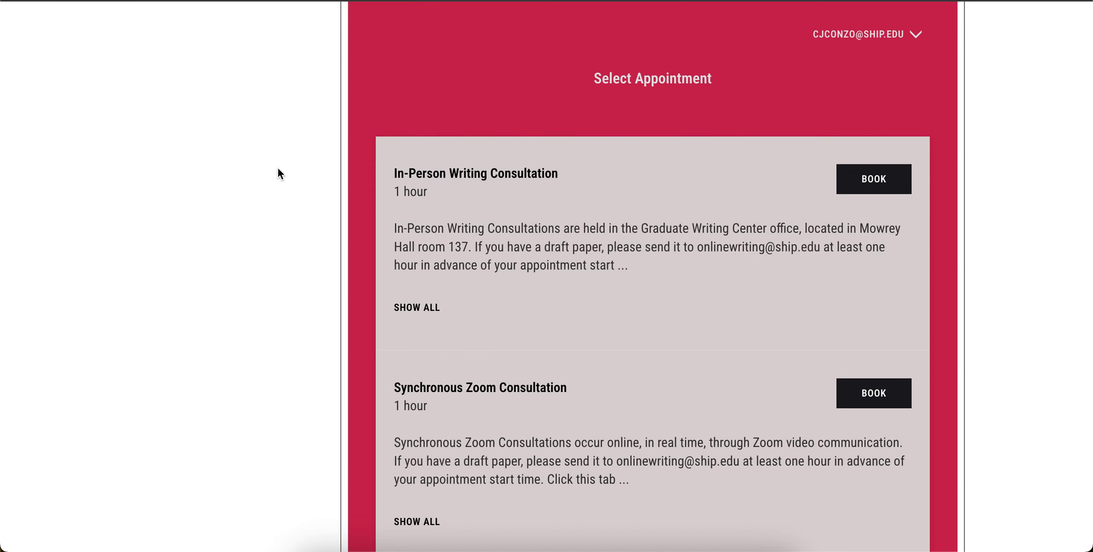
{"action": "scroll", "coordinate": [278, 167], "scroll_direction": "down", "scroll_amount": 1}
{"action": "scroll", "coordinate": [278, 167], "scroll_direction": "down", "scroll_amount": 10}
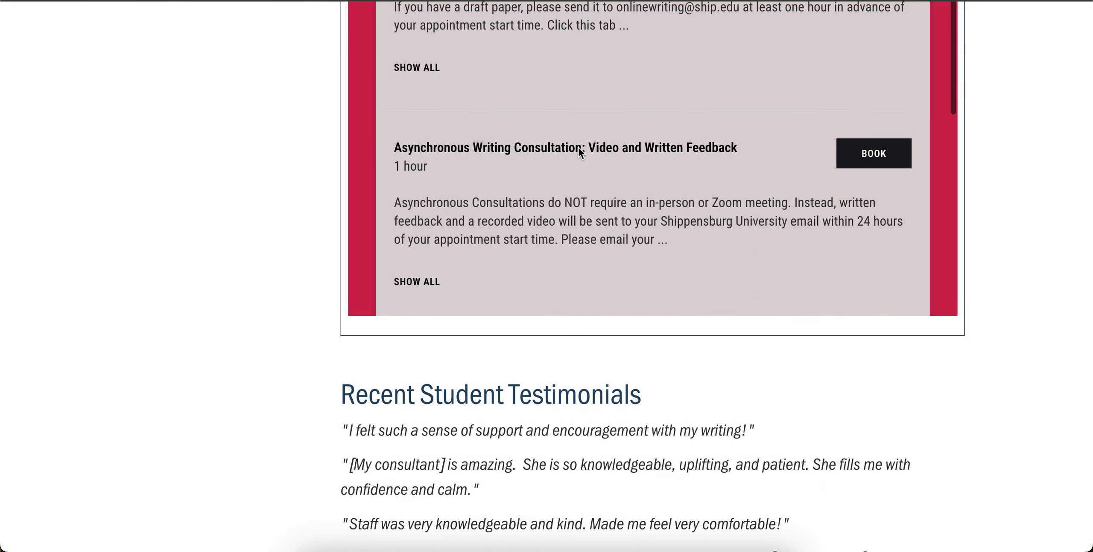
{"action": "scroll", "coordinate": [578, 147], "scroll_direction": "down", "scroll_amount": 3}
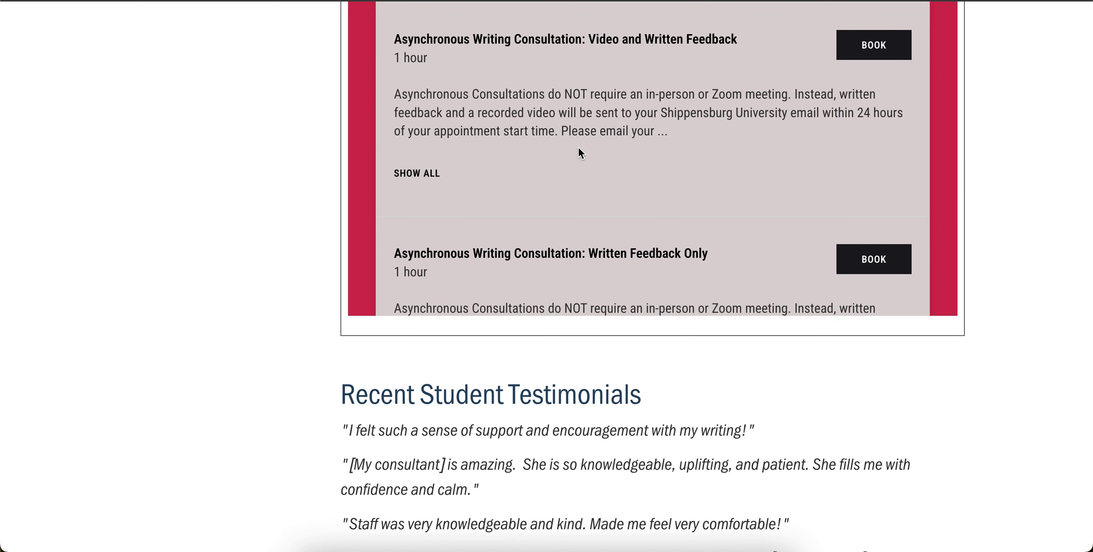
{"action": "scroll", "coordinate": [578, 147], "scroll_direction": "down", "scroll_amount": 1}
{"action": "scroll", "coordinate": [578, 147], "scroll_direction": "down", "scroll_amount": 2}
{"action": "scroll", "coordinate": [578, 147], "scroll_direction": "up", "scroll_amount": 7}
{"action": "scroll", "coordinate": [578, 147], "scroll_direction": "up", "scroll_amount": 2}
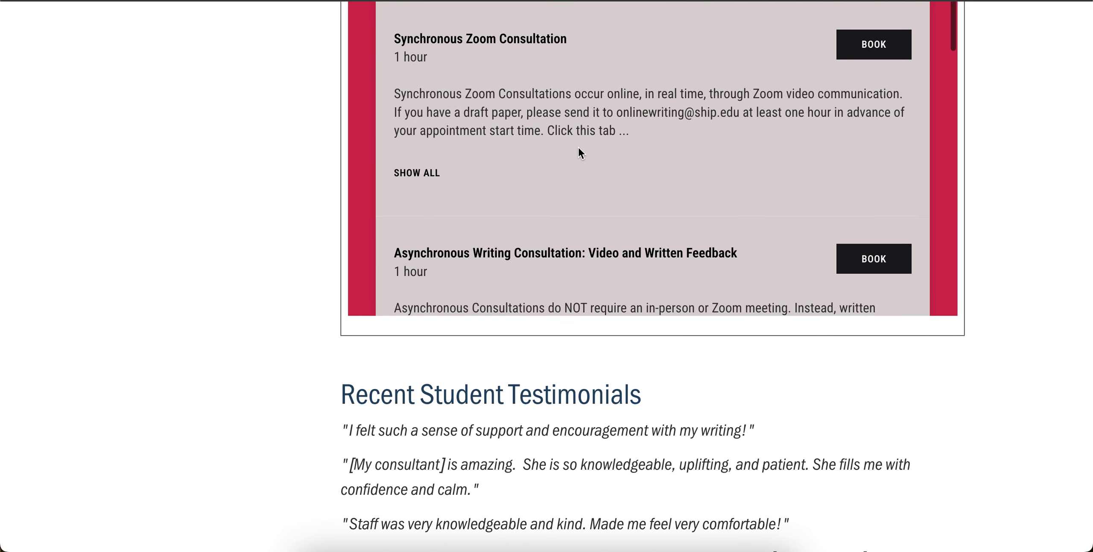
{"action": "scroll", "coordinate": [579, 148], "scroll_direction": "up", "scroll_amount": 5}
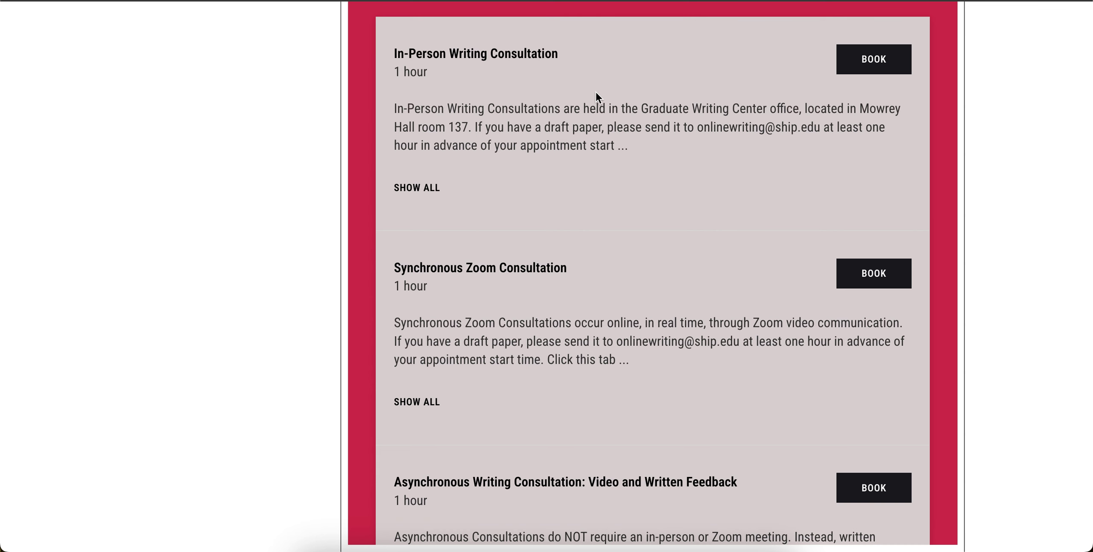
Step: Book an In-Person Writing Consultation with any available consultant
{"action": "left_click", "coordinate": [869, 70]}
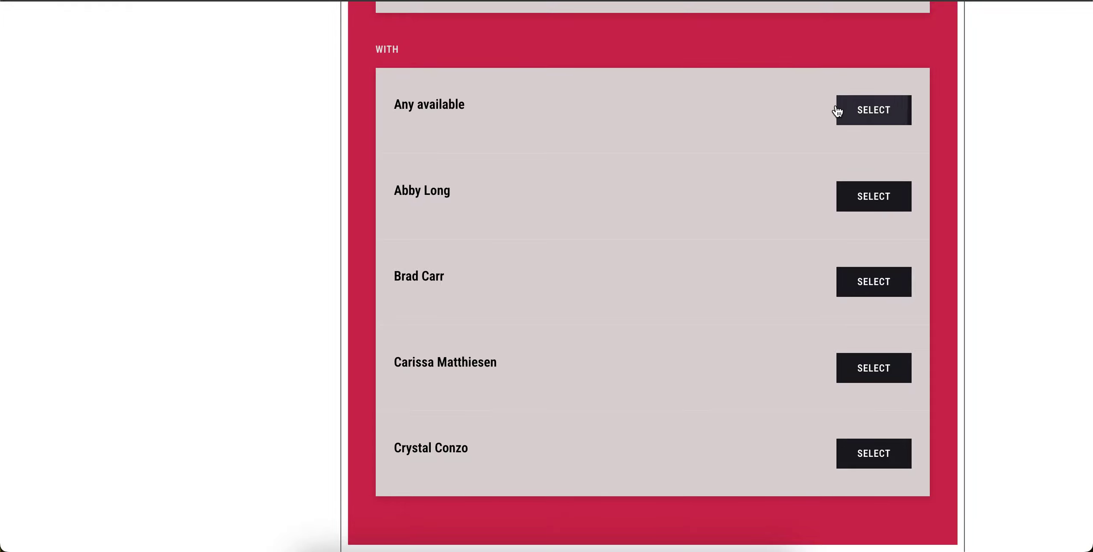
{"action": "left_click", "coordinate": [855, 109]}
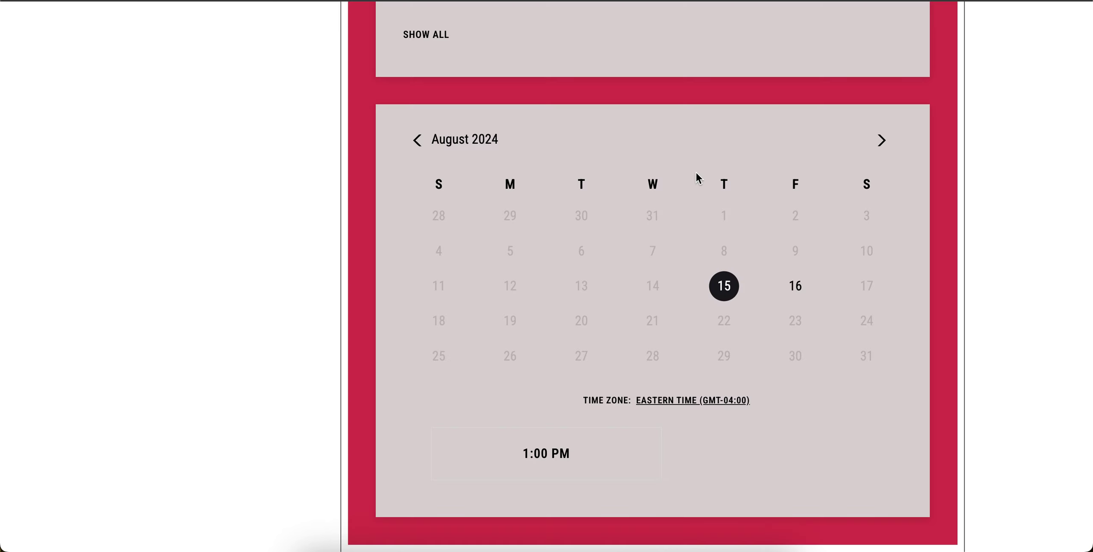
Step: Choose August 16, 2024 at 10:00 AM as the appointment time
{"action": "left_click", "coordinate": [796, 297]}
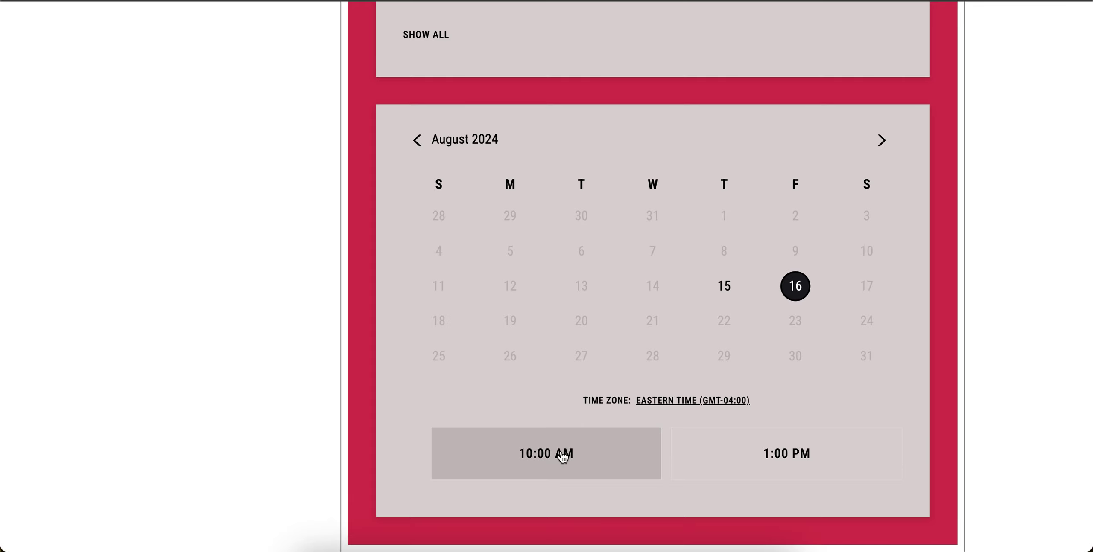
{"action": "left_click", "coordinate": [562, 457]}
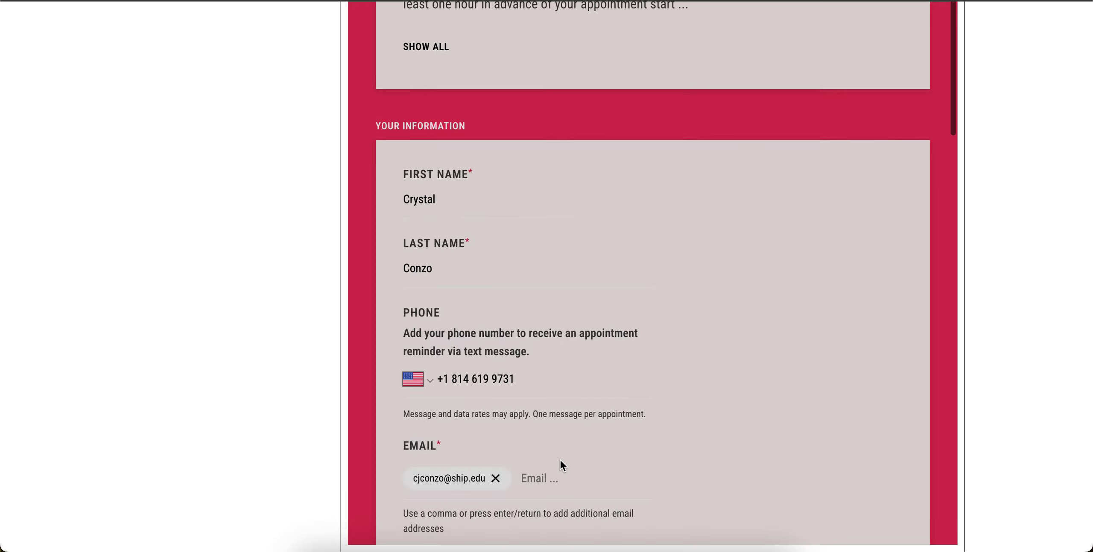
Step: Scroll through the questionnaire to its required fields, native-English question and three consent checkboxes
{"action": "scroll", "coordinate": [561, 461], "scroll_direction": "down", "scroll_amount": 3}
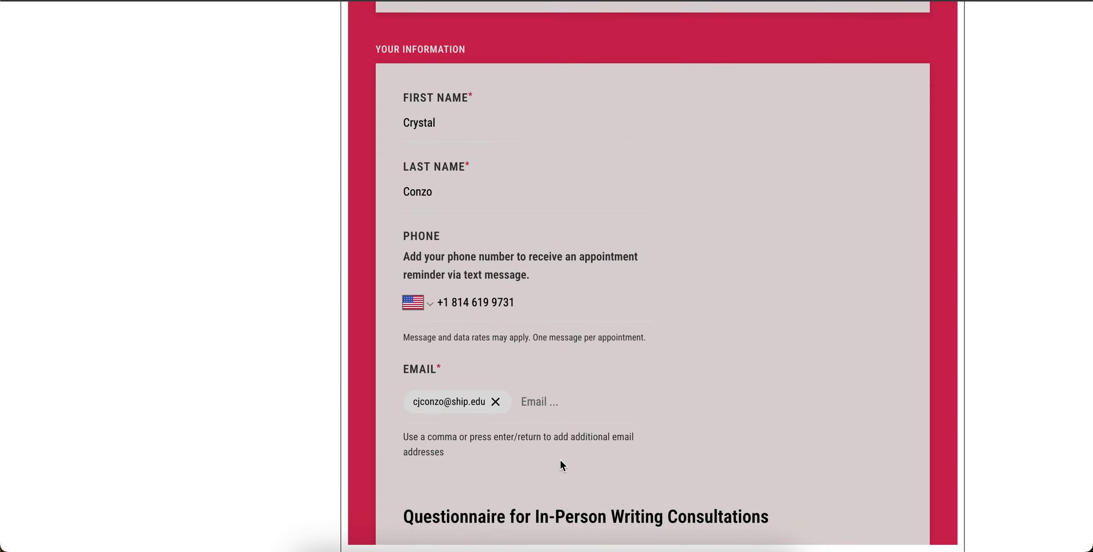
{"action": "scroll", "coordinate": [560, 460], "scroll_direction": "down", "scroll_amount": 5}
{"action": "scroll", "coordinate": [560, 461], "scroll_direction": "down", "scroll_amount": 5}
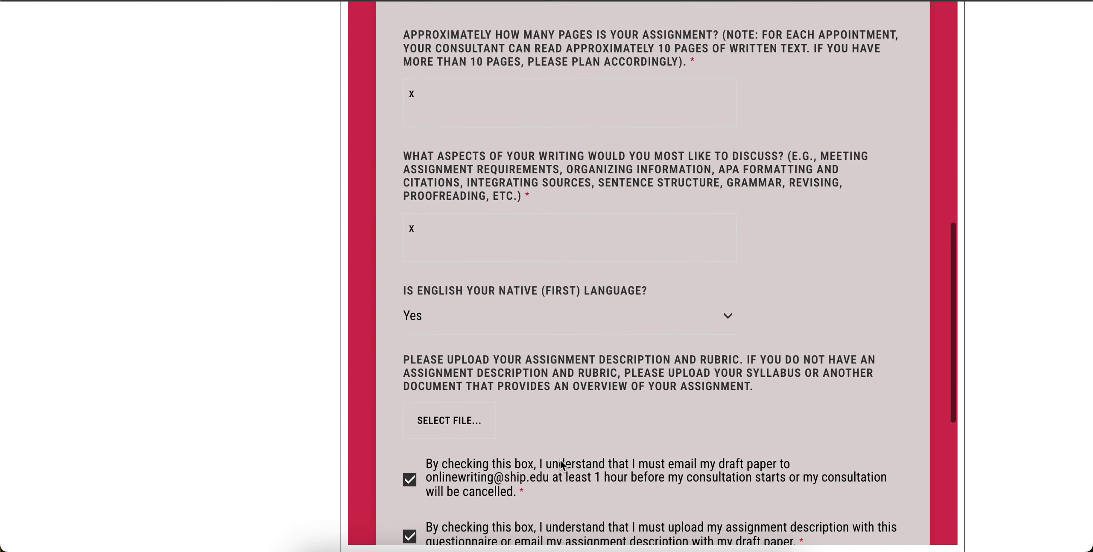
{"action": "scroll", "coordinate": [560, 465], "scroll_direction": "down", "scroll_amount": 1}
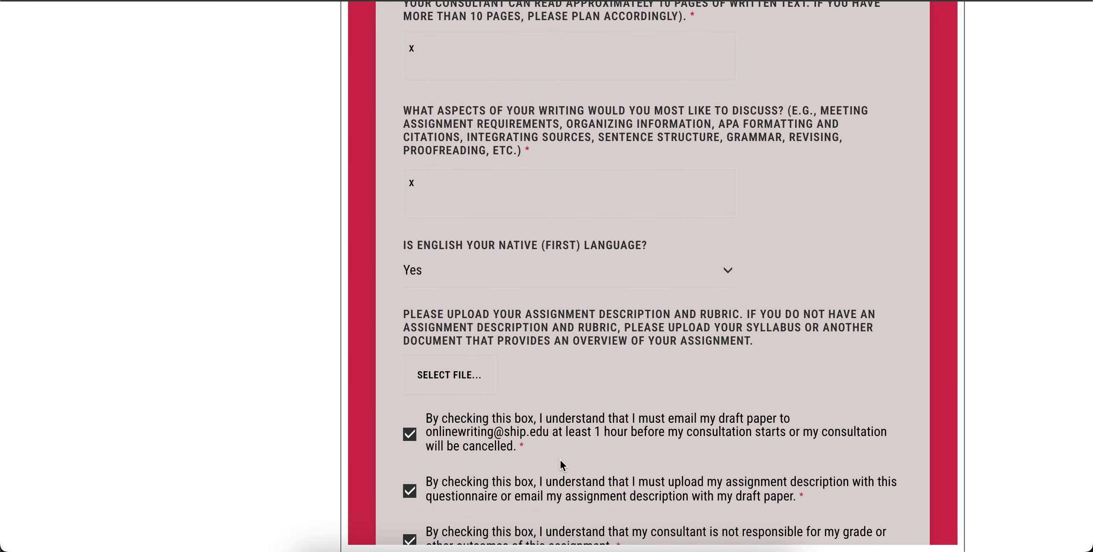
{"action": "scroll", "coordinate": [560, 464], "scroll_direction": "down", "scroll_amount": 1}
{"action": "scroll", "coordinate": [560, 465], "scroll_direction": "down", "scroll_amount": 1}
{"action": "scroll", "coordinate": [562, 465], "scroll_direction": "down", "scroll_amount": 1}
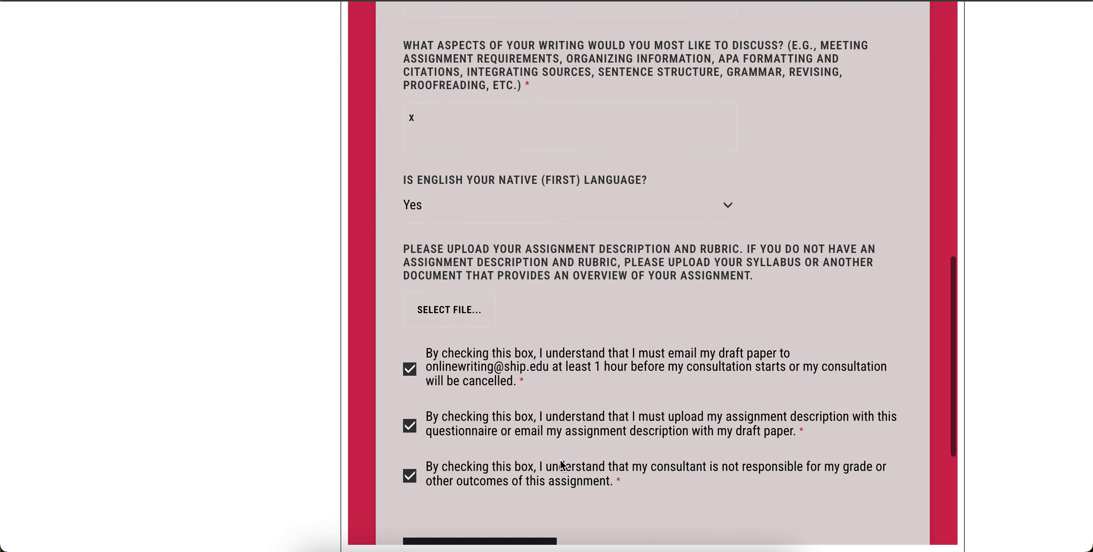
{"action": "scroll", "coordinate": [561, 464], "scroll_direction": "down", "scroll_amount": 1}
{"action": "scroll", "coordinate": [561, 464], "scroll_direction": "down", "scroll_amount": 1}
{"action": "scroll", "coordinate": [561, 465], "scroll_direction": "down", "scroll_amount": 1}
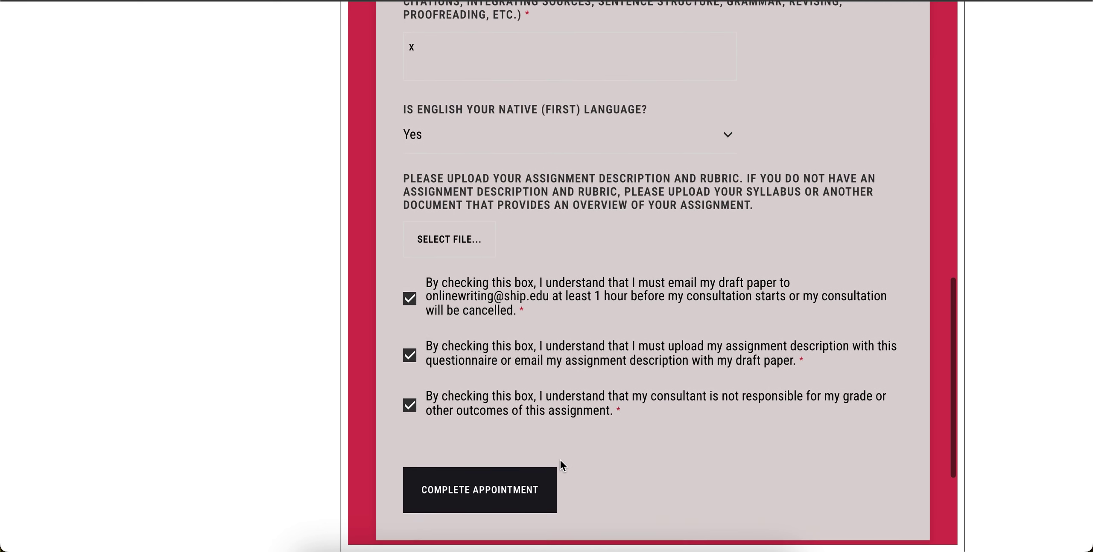